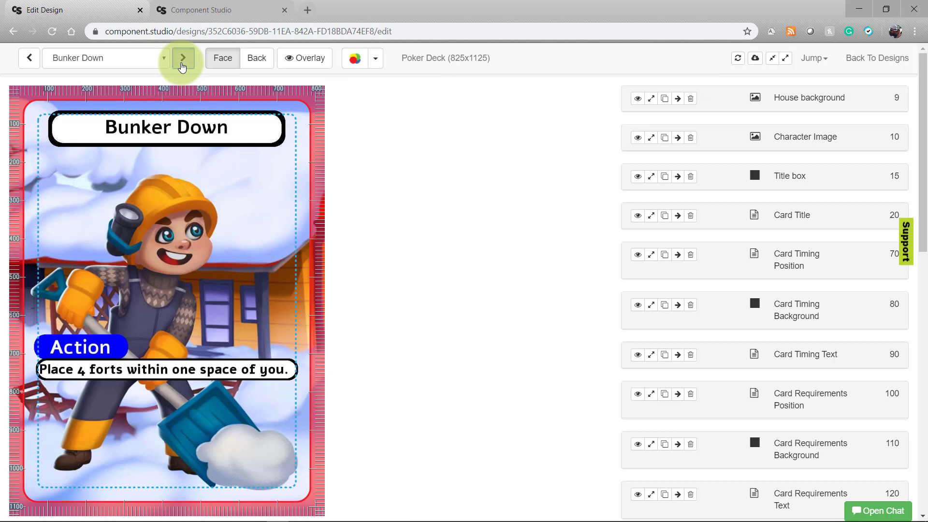
Browse the poker deck card faces from Bunker Down through to Digger Bot.
{"action": "left_click", "coordinate": [183, 58]}
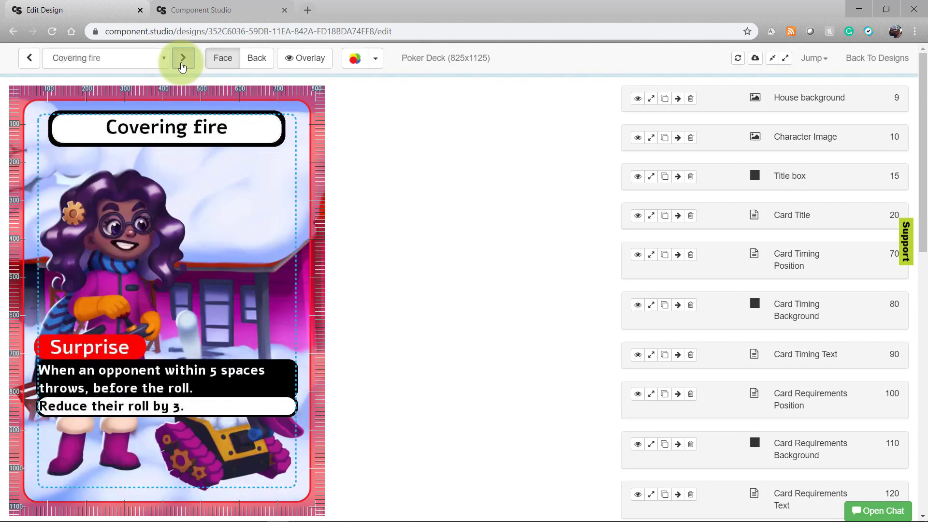
{"action": "left_click", "coordinate": [182, 58]}
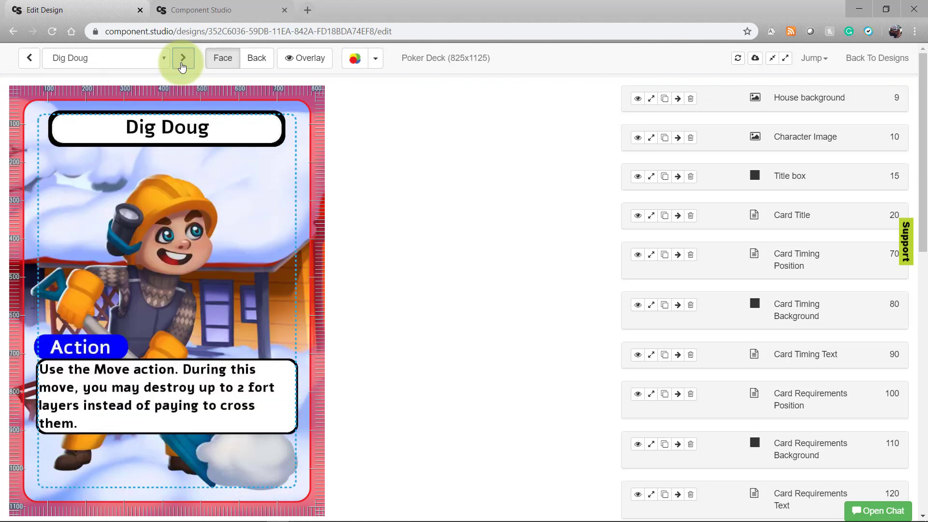
{"action": "left_click", "coordinate": [183, 58]}
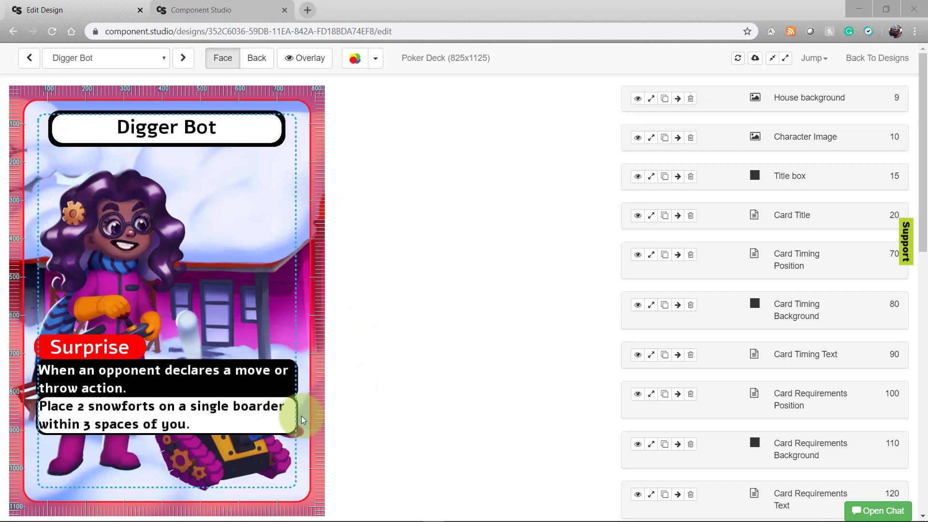
Preview the Image Example in place of the Card Text Background on Digger Bot, and restore both layers' original visibility.
{"action": "scroll", "coordinate": [659, 397], "scroll_direction": "down", "scroll_amount": 7}
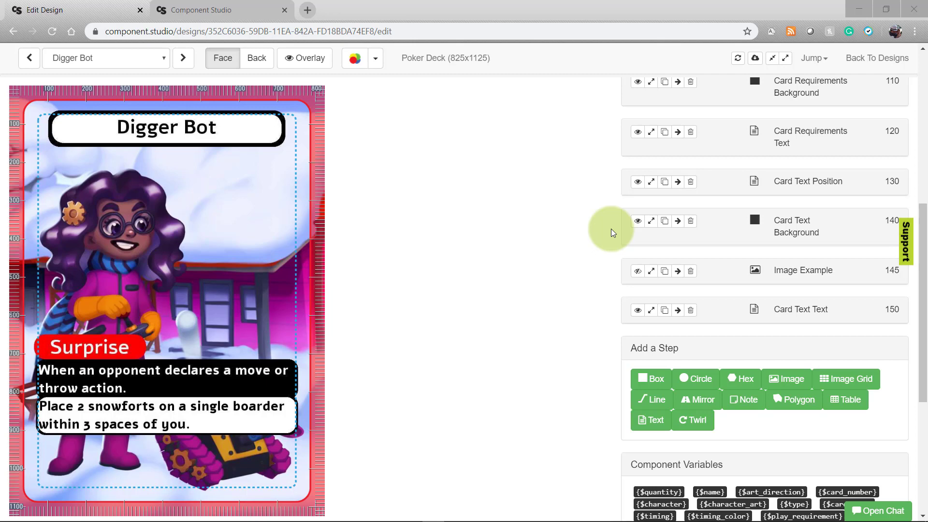
{"action": "left_click", "coordinate": [638, 221]}
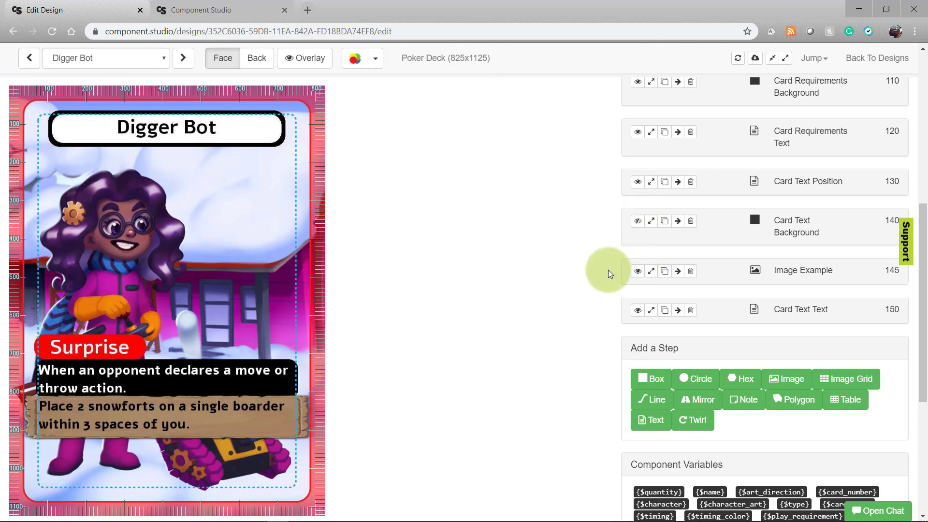
{"action": "left_click", "coordinate": [638, 272]}
{"action": "left_click", "coordinate": [638, 221]}
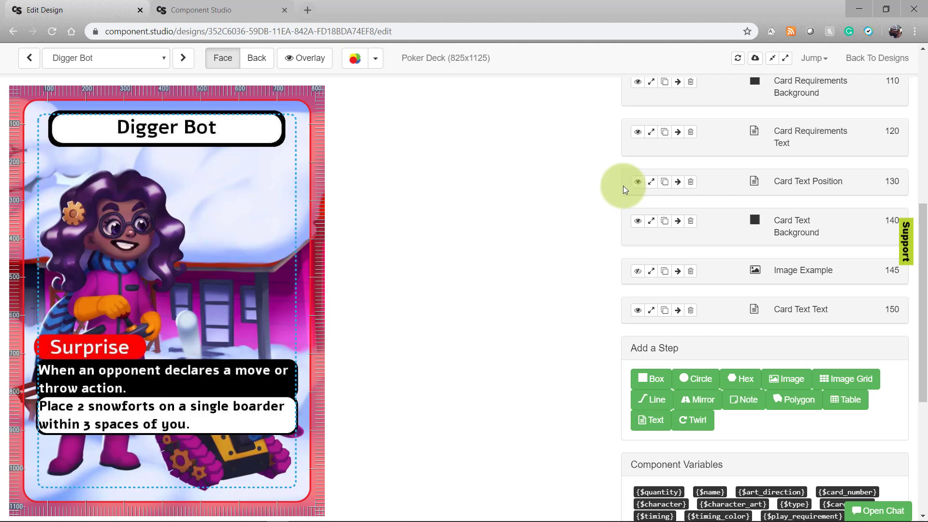
Examine the text variable and font color settings of the Card Text Position layer, and collapse its settings.
{"action": "left_click", "coordinate": [657, 183]}
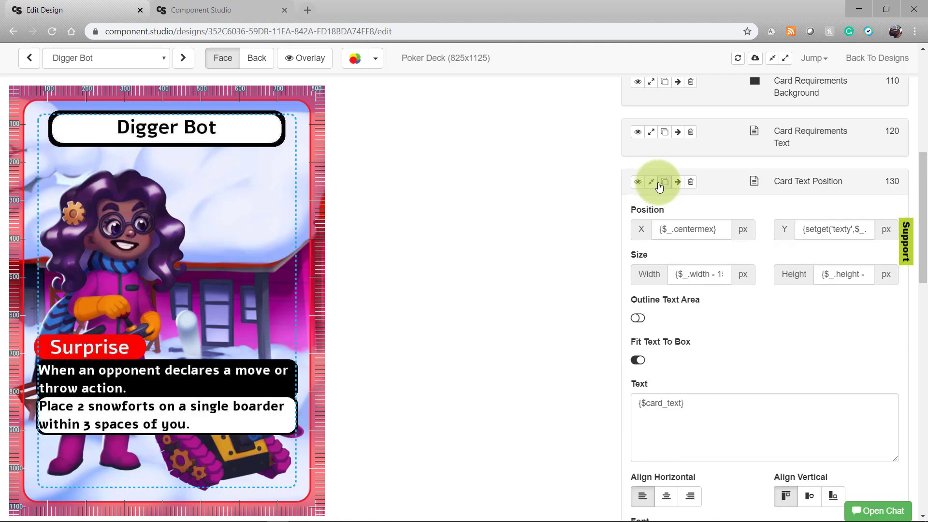
{"action": "left_click_drag", "start_coordinate": [683, 404], "coordinate": [630, 397]}
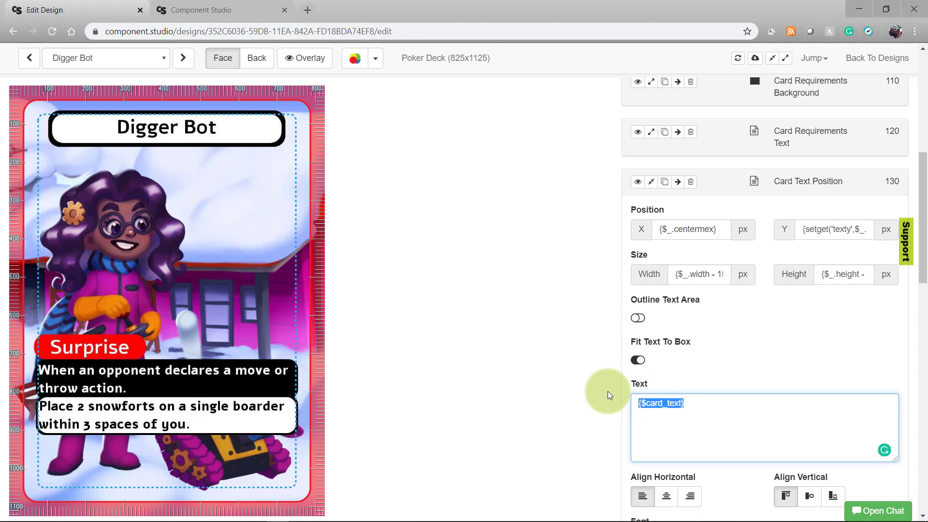
{"action": "scroll", "coordinate": [608, 391], "scroll_direction": "down", "scroll_amount": 3}
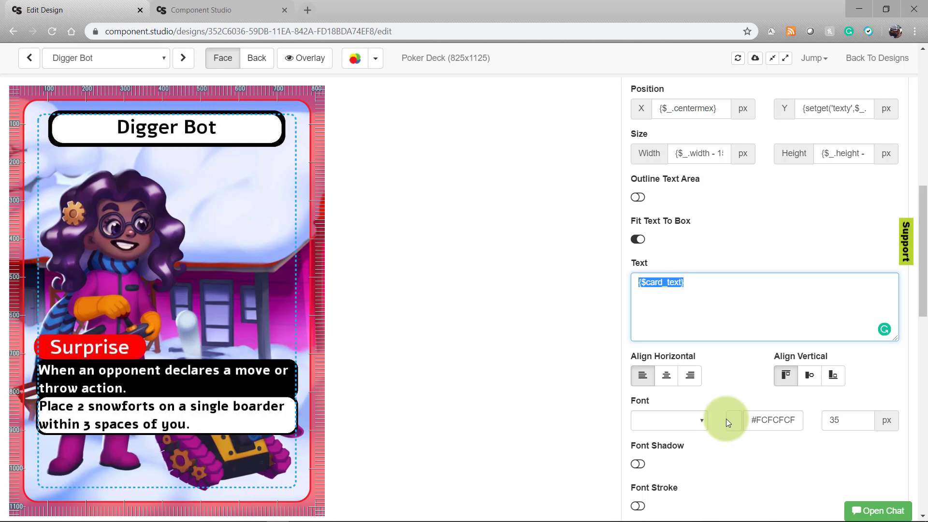
{"action": "left_click", "coordinate": [727, 420]}
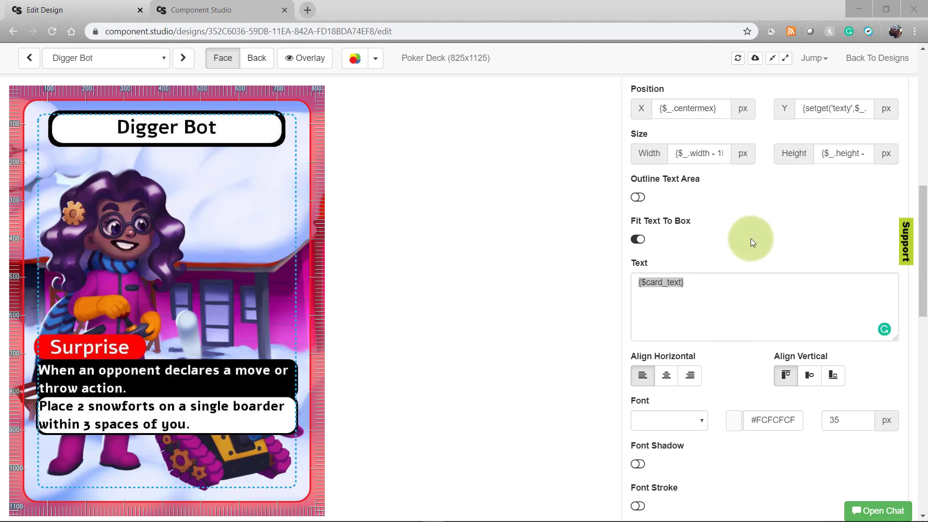
{"action": "left_click", "coordinate": [772, 58]}
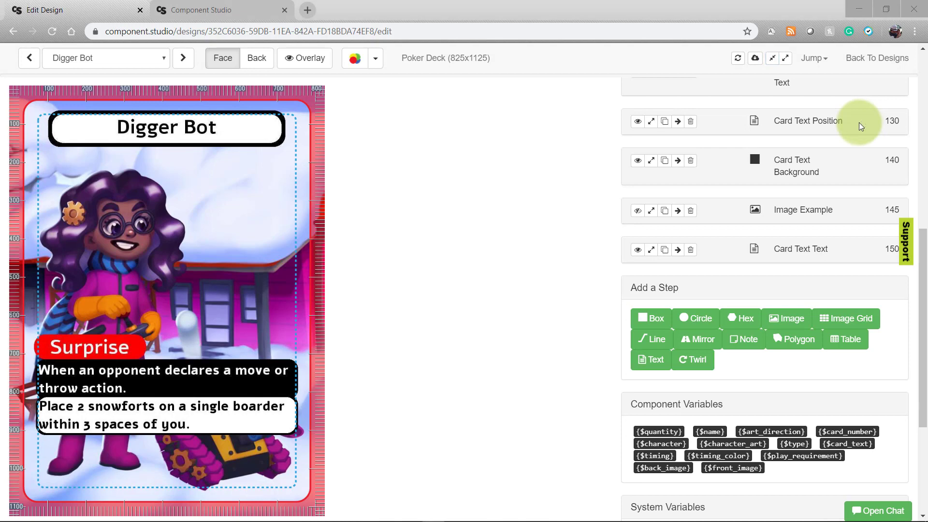
Review the full Y position formula of the Card Text Position layer, including its texty variable, and collapse the layer.
{"action": "left_click", "coordinate": [654, 124]}
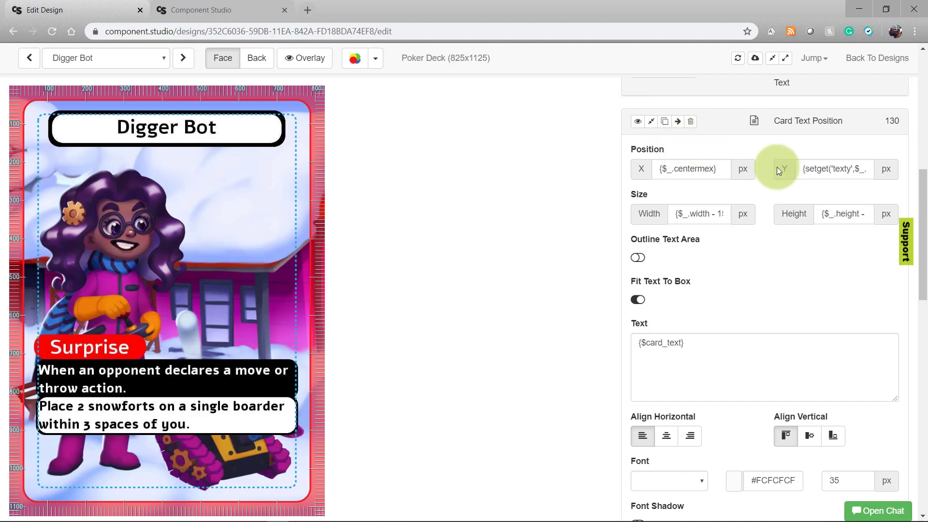
{"action": "left_click", "coordinate": [803, 169]}
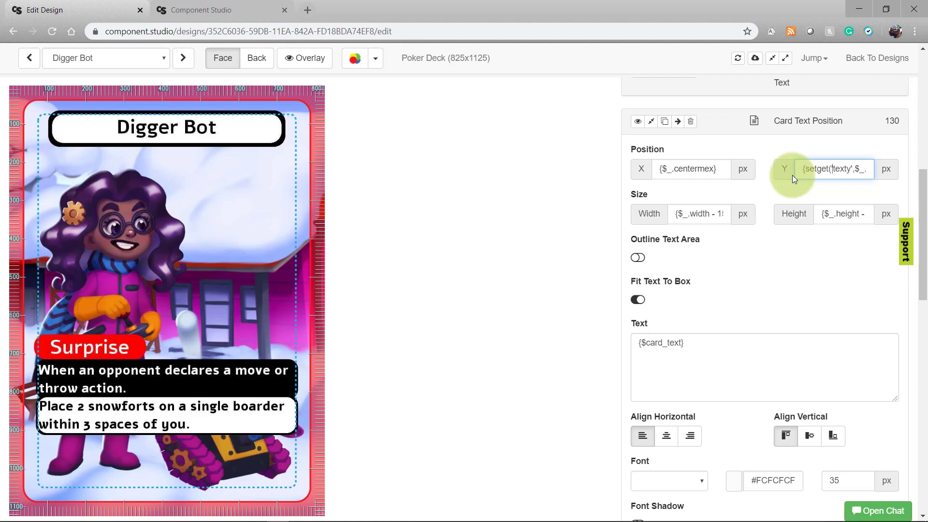
{"action": "key", "text": "Right"}
{"action": "key", "text": "Right"}
{"action": "key", "text": "Right"}
{"action": "key", "text": "Right"}
{"action": "key", "text": "Right"}
{"action": "key", "text": "Right"}
{"action": "key", "text": "Right"}
{"action": "key", "text": "Right"}
{"action": "key", "text": "Right"}
{"action": "key", "text": "Right"}
{"action": "key", "text": "Right"}
{"action": "key", "text": "Right"}
{"action": "key", "text": "Right"}
{"action": "key", "text": "Right"}
{"action": "key", "text": "Right"}
{"action": "key", "text": "Right"}
{"action": "key", "text": "Right"}
{"action": "key", "text": "Right"}
{"action": "left_click_drag", "start_coordinate": [808, 170], "coordinate": [842, 171]}
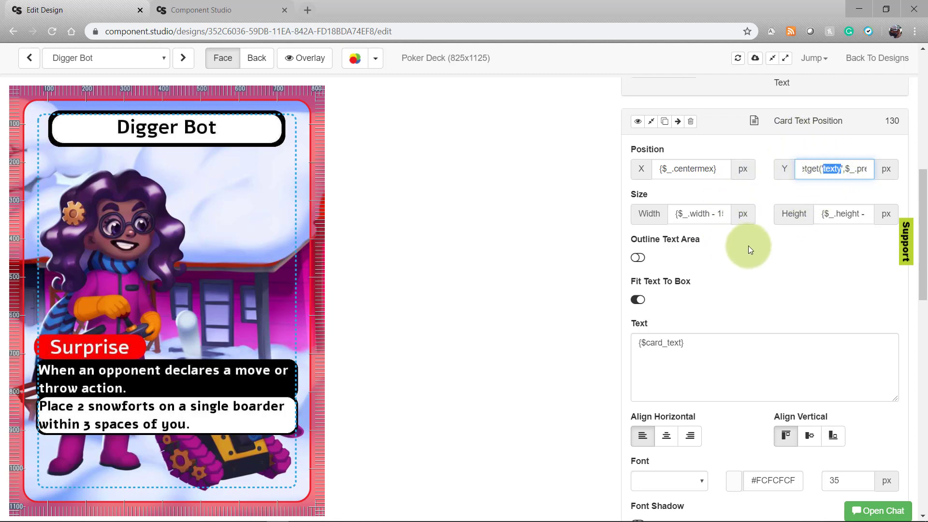
{"action": "left_click", "coordinate": [651, 122]}
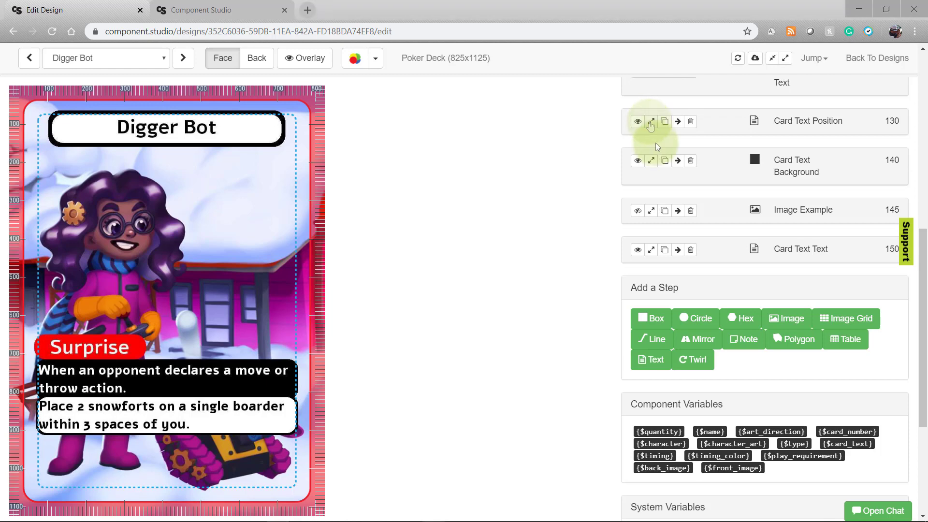
Inspect the Y position and height formulas of the Card Text Background layer, and collapse the layer.
{"action": "left_click", "coordinate": [651, 161]}
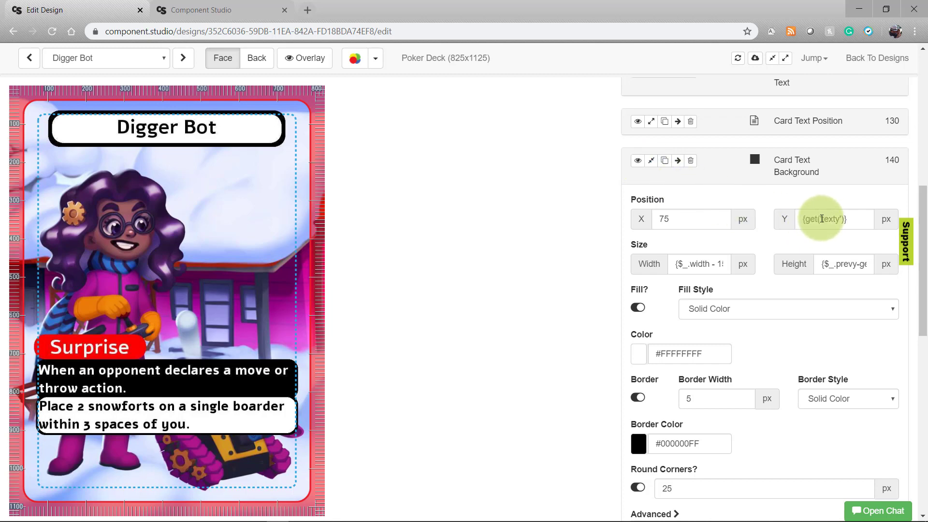
{"action": "left_click_drag", "start_coordinate": [825, 218], "coordinate": [841, 219]}
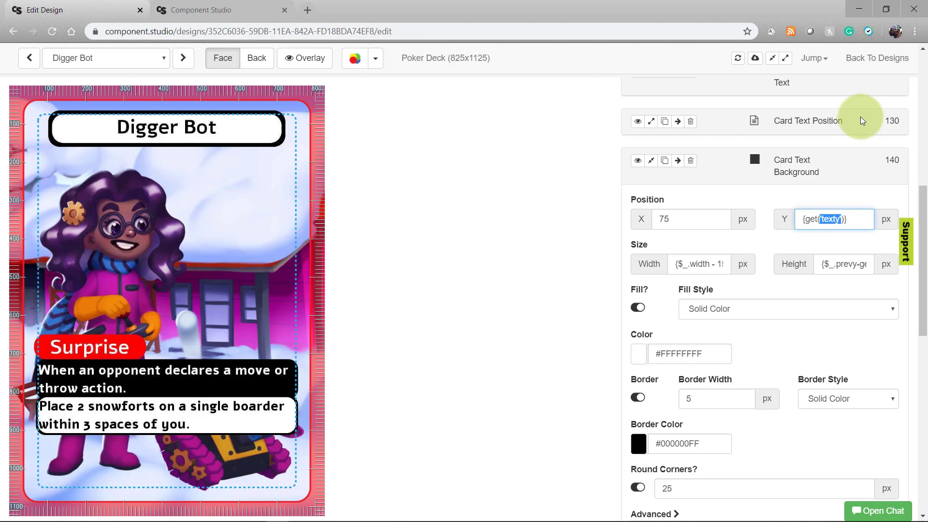
{"action": "left_click", "coordinate": [825, 268]}
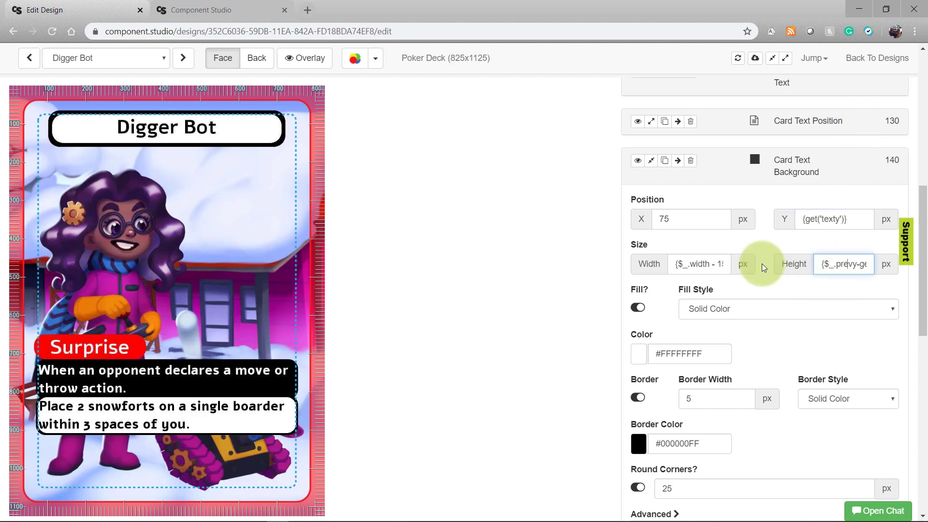
{"action": "key", "text": "Right"}
{"action": "key", "text": "Right"}
{"action": "key", "text": "Right"}
{"action": "key", "text": "Right"}
{"action": "key", "text": "Right"}
{"action": "key", "text": "Right"}
{"action": "key", "text": "Right"}
{"action": "key", "text": "Right"}
{"action": "key", "text": "Right"}
{"action": "key", "text": "Right"}
{"action": "key", "text": "Right"}
{"action": "key", "text": "Right"}
{"action": "key", "text": "Right"}
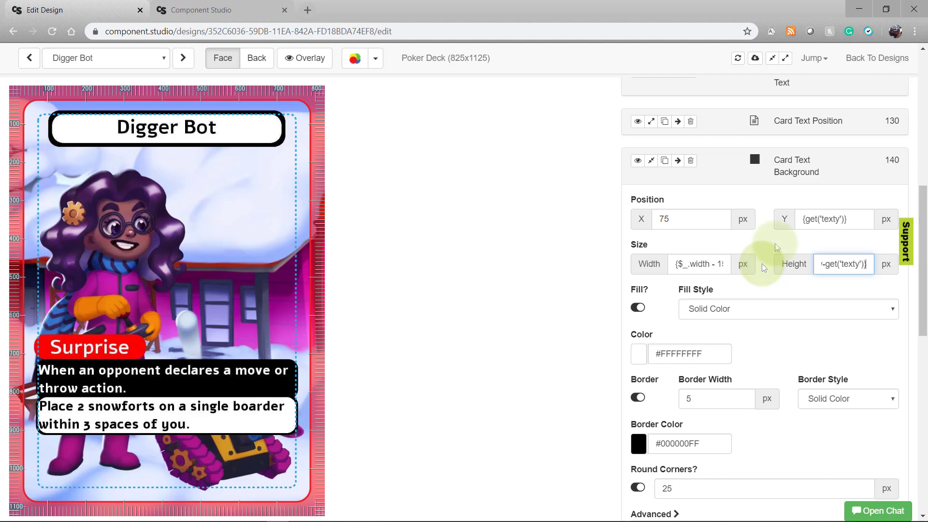
{"action": "left_click", "coordinate": [652, 161]}
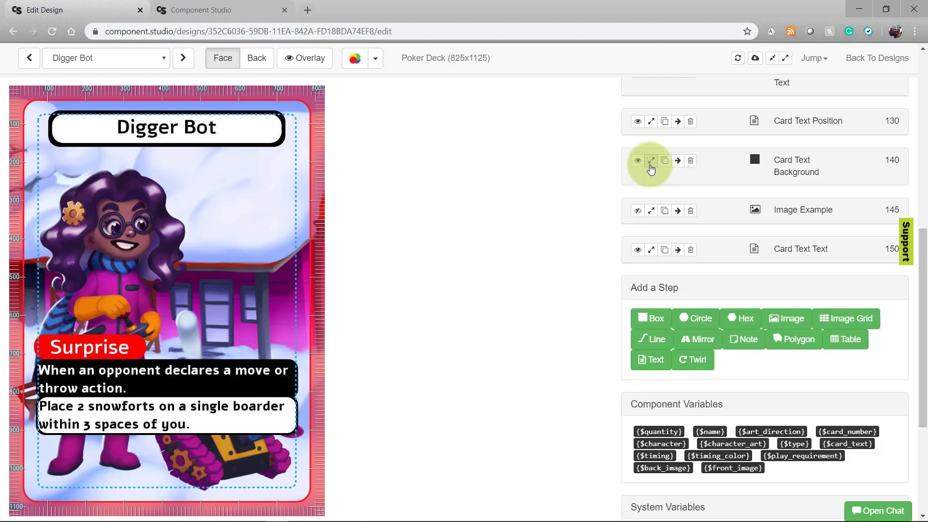
Check the Y position, height and text variable of the Card Text Text layer, and collapse the layer.
{"action": "left_click", "coordinate": [651, 249]}
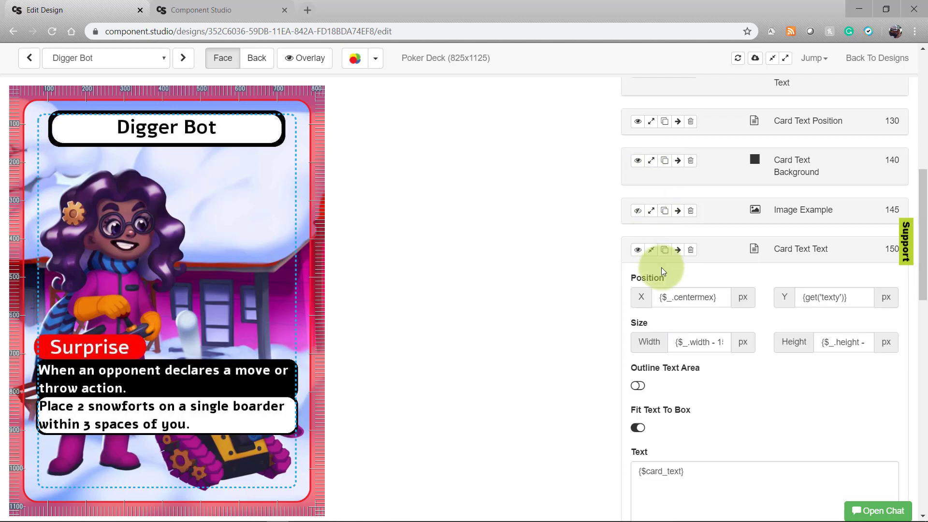
{"action": "left_click_drag", "start_coordinate": [866, 300], "coordinate": [783, 299]}
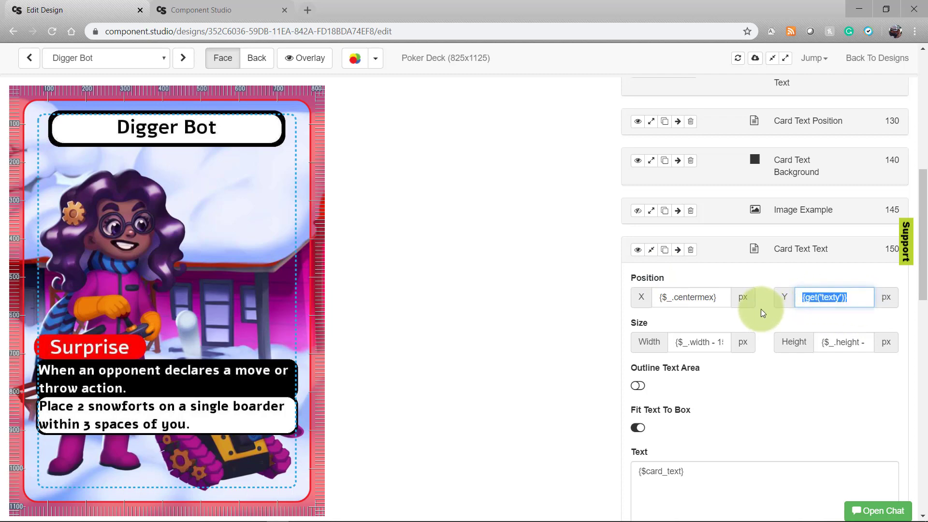
{"action": "left_click_drag", "start_coordinate": [824, 343], "coordinate": [897, 352]}
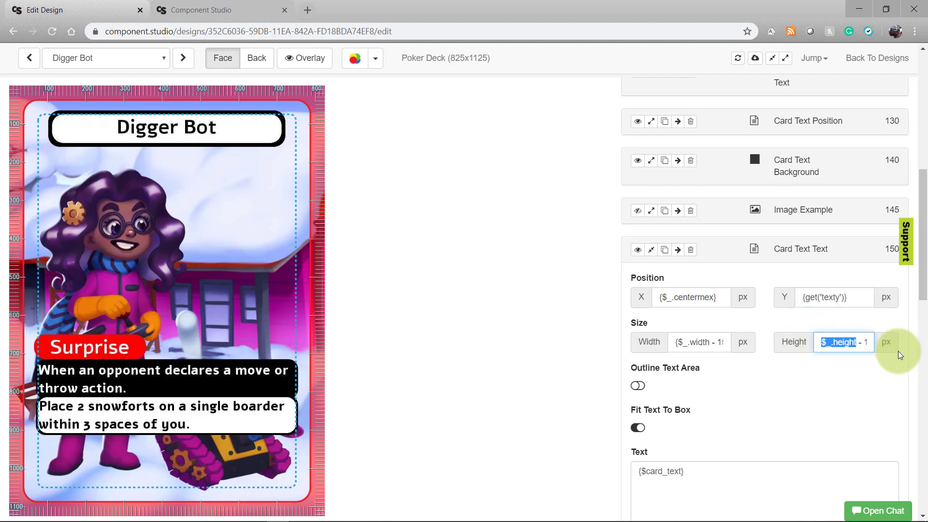
{"action": "left_click", "coordinate": [837, 363]}
{"action": "left_click_drag", "start_coordinate": [688, 471], "coordinate": [610, 468]}
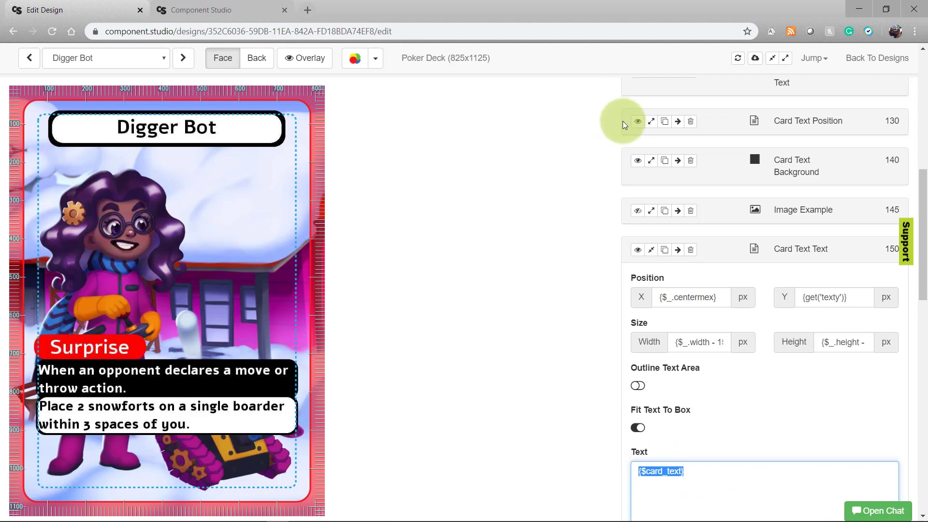
{"action": "left_click", "coordinate": [651, 250]}
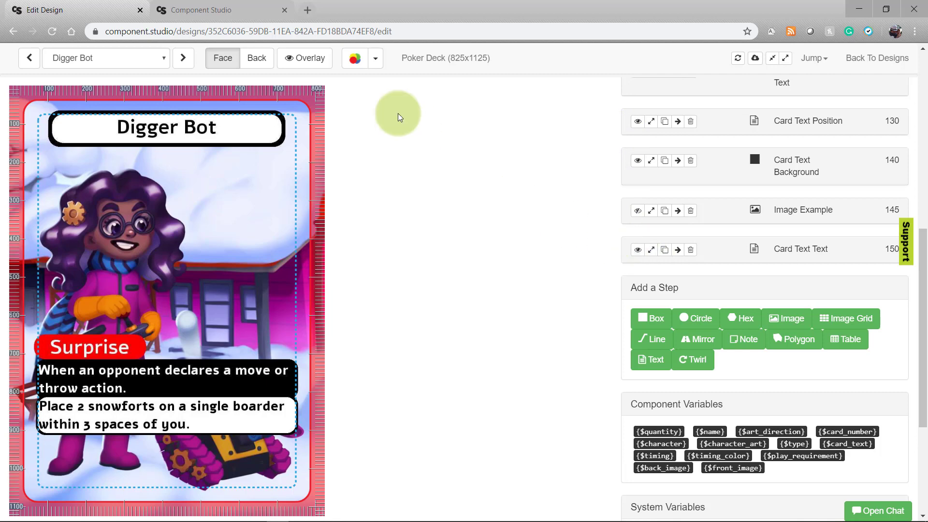
On the Dive card, hide the Card Text Background and show the Image Example, and browse the cards up to Fool Me Once.
{"action": "left_click", "coordinate": [183, 58]}
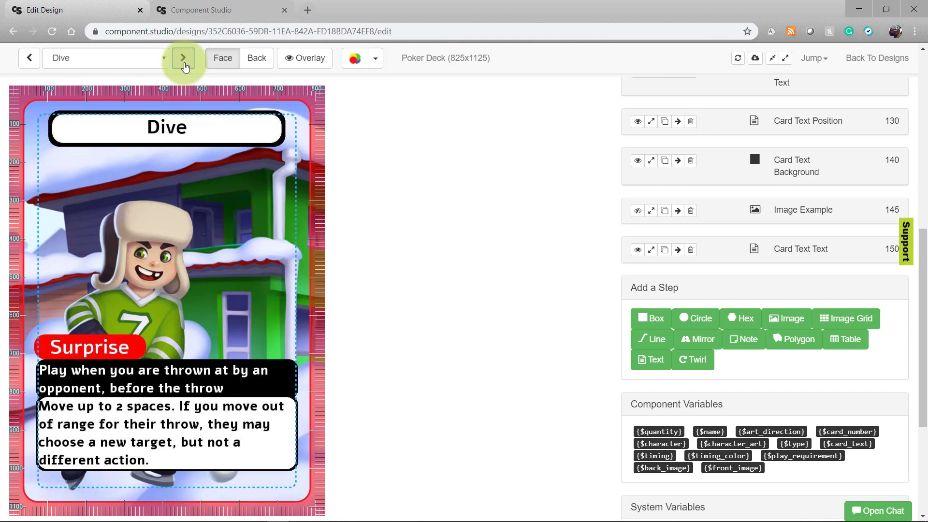
{"action": "left_click", "coordinate": [638, 160]}
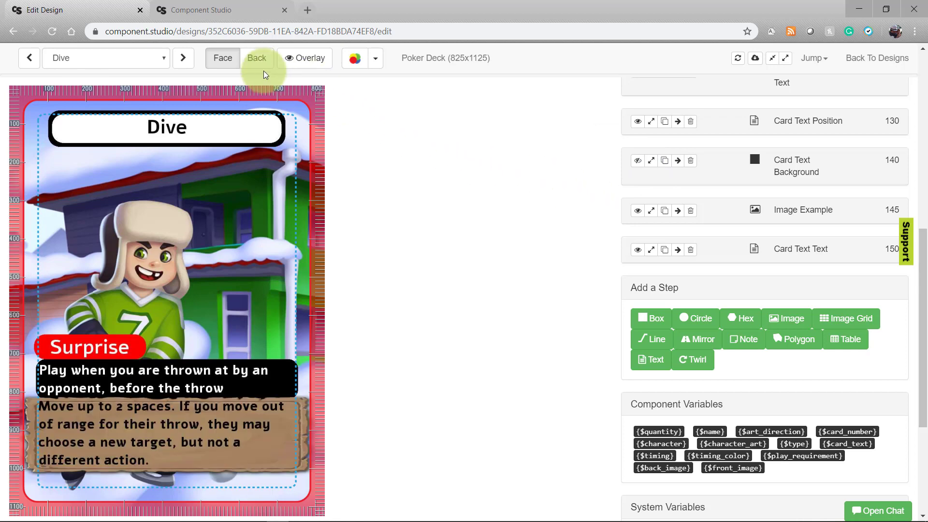
{"action": "left_click", "coordinate": [182, 57]}
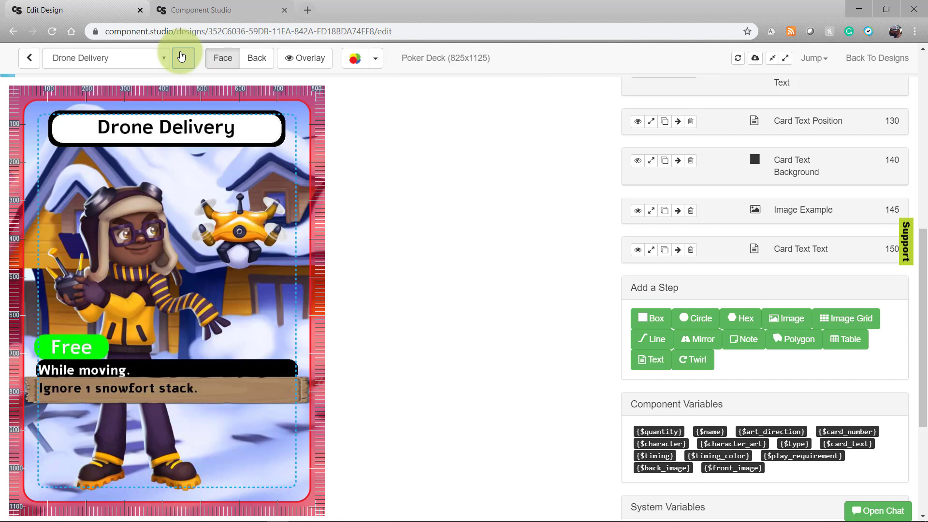
{"action": "left_click", "coordinate": [183, 57]}
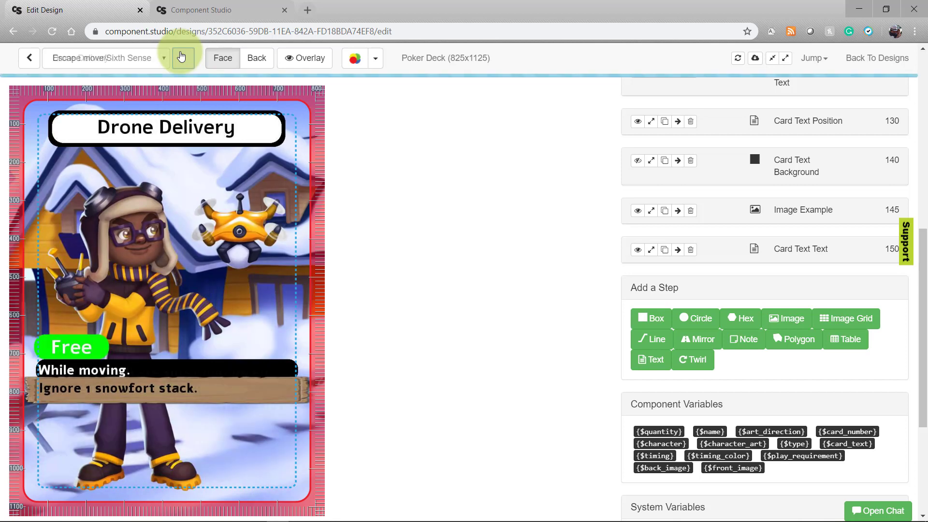
{"action": "left_click", "coordinate": [182, 57]}
{"action": "left_click", "coordinate": [183, 57]}
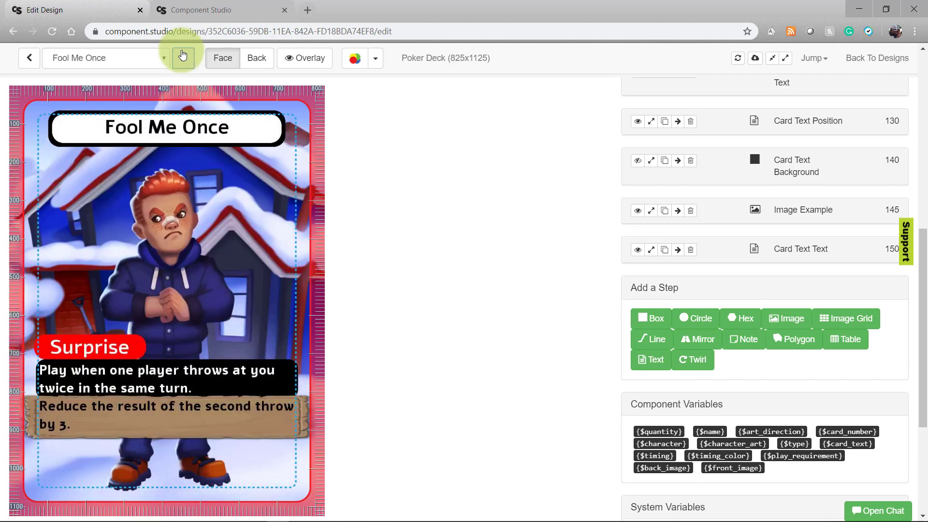